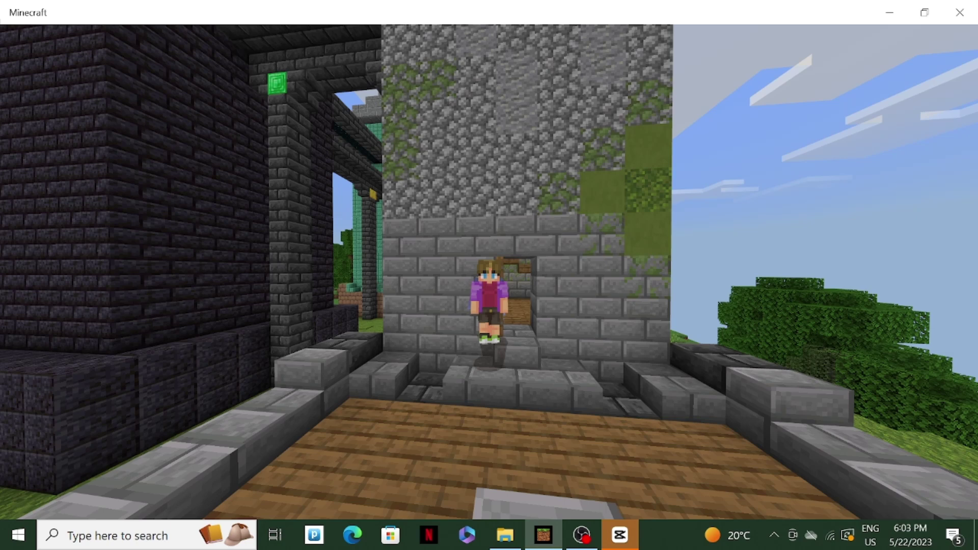
Step: Tilt the third-person front camera upward to look up at the caped character and tower
{"action": "left_click_drag", "start_coordinate": [489, 275], "coordinate": [489, 191]}
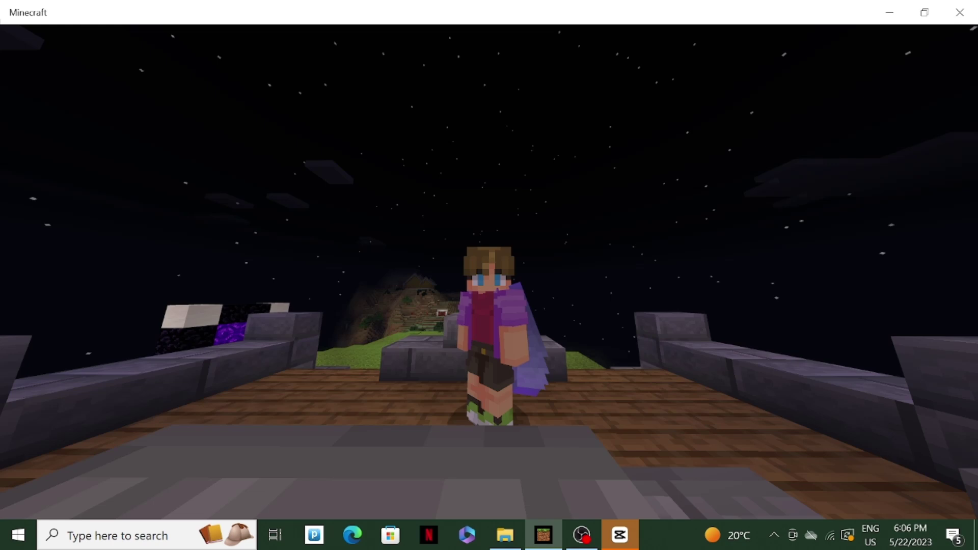
Step: Walk the character over the stone edge, back onto the wooden planks, then sideways
{"action": "key", "text": "w"}
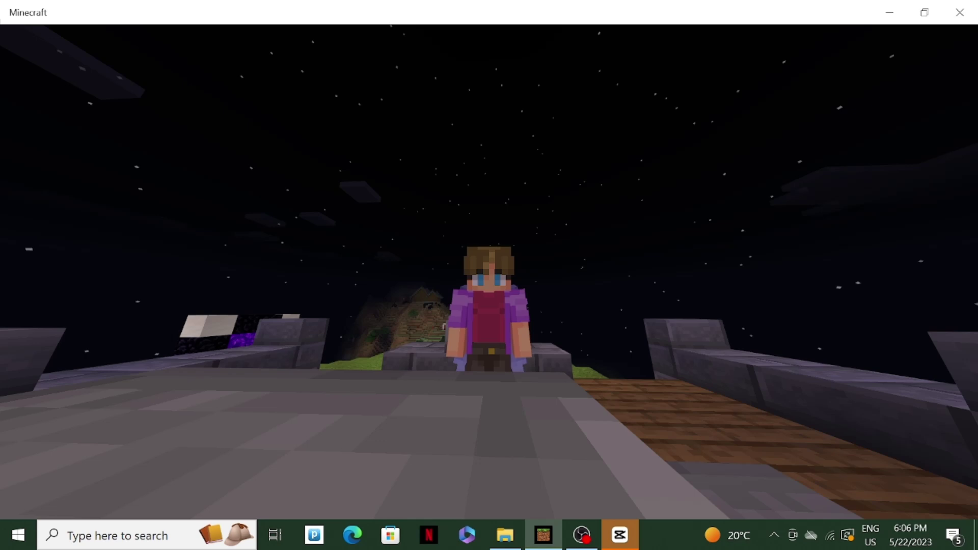
{"action": "key", "text": "w"}
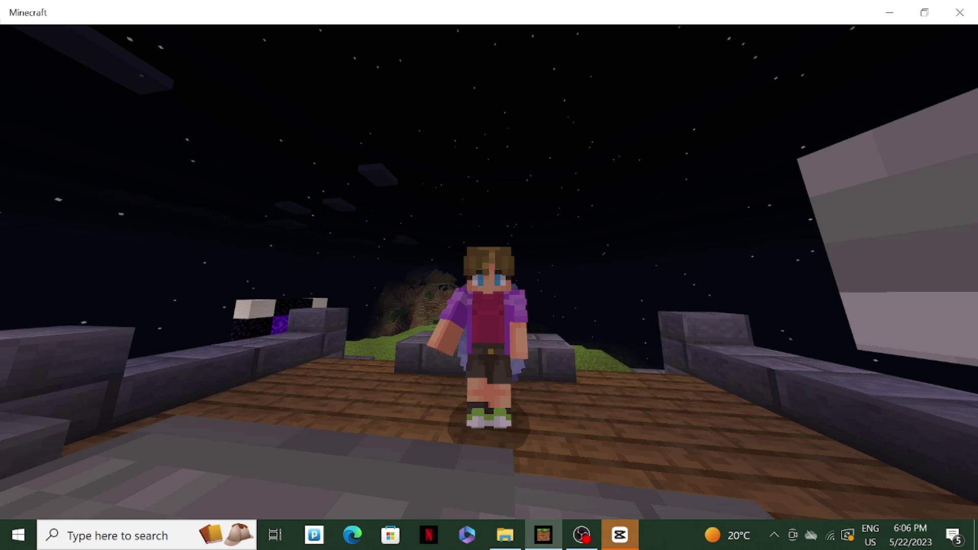
{"action": "key", "text": "a"}
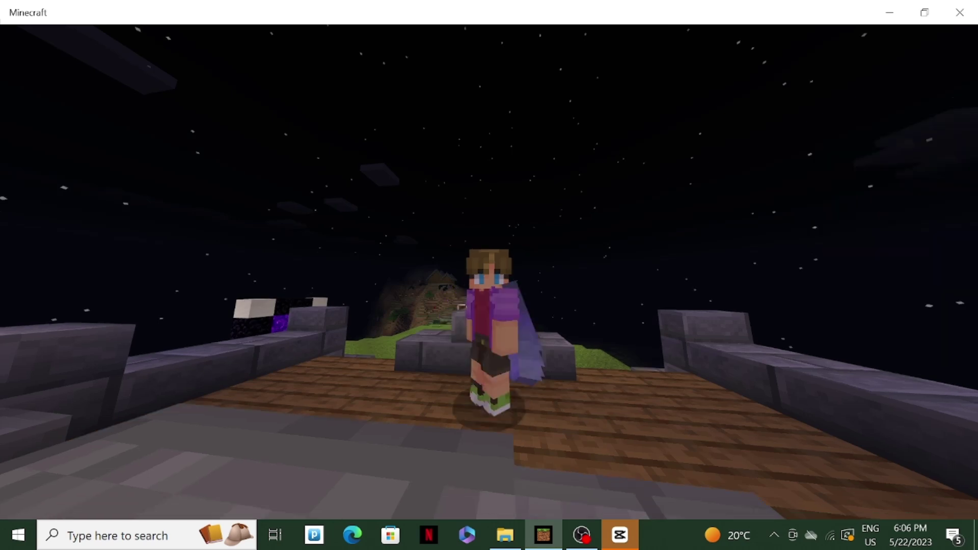